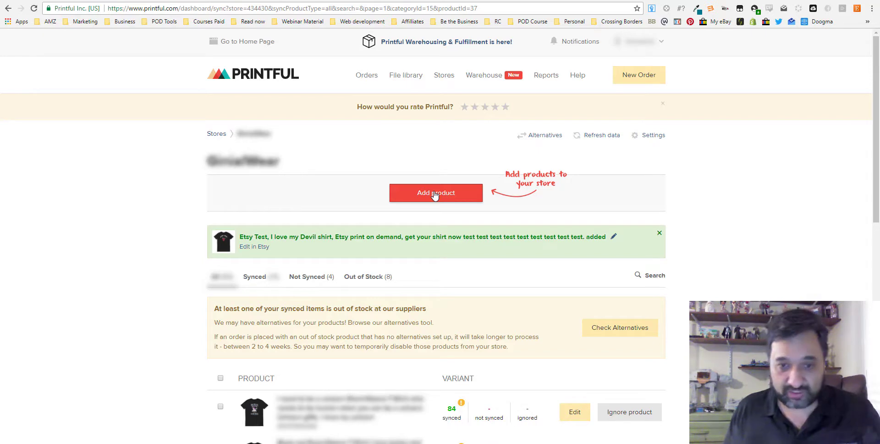
- Start a new store product with the Anvil 980 Lightweight Fashion Short Sleeve T-Shirt from the Unisex / Men T-shirts category
click(434, 195)
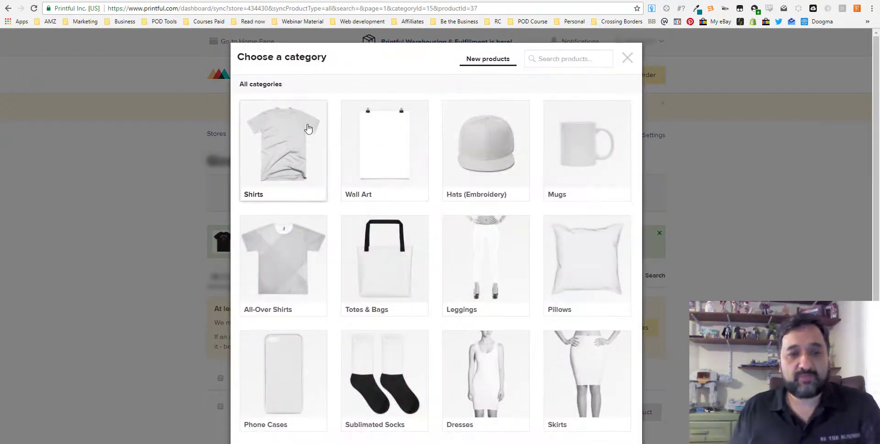
click(263, 152)
click(358, 142)
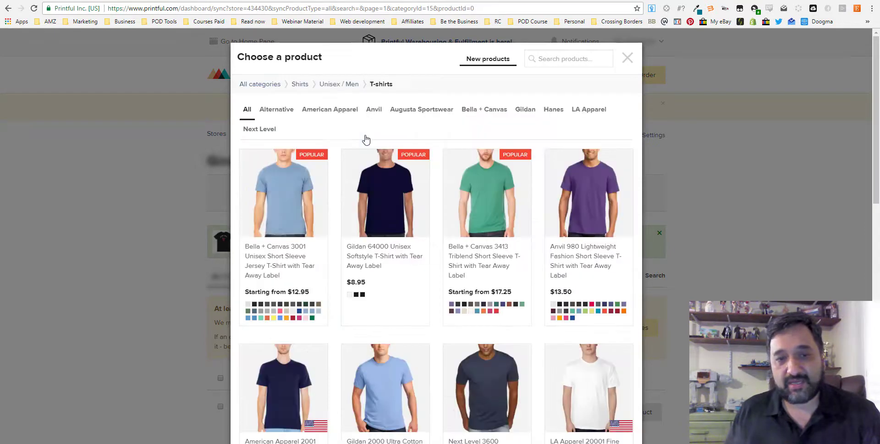
click(604, 198)
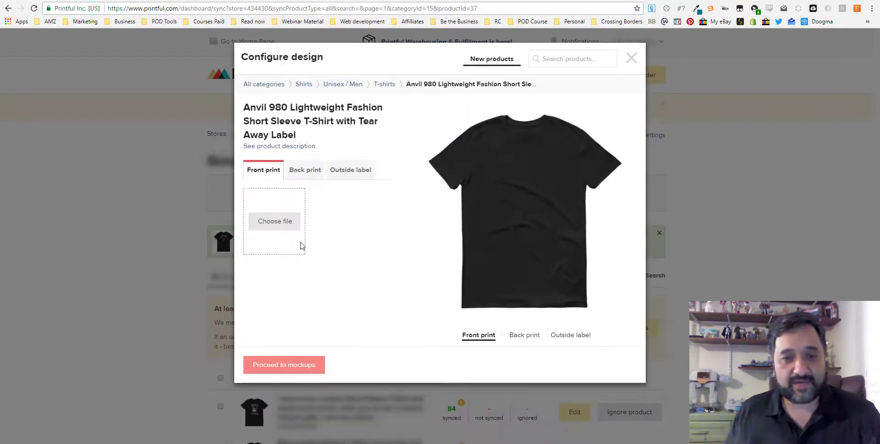
- Use the first ETSY-TEST.png from the store's file library as the front print, review the color and size options, and proceed to mockups
click(257, 222)
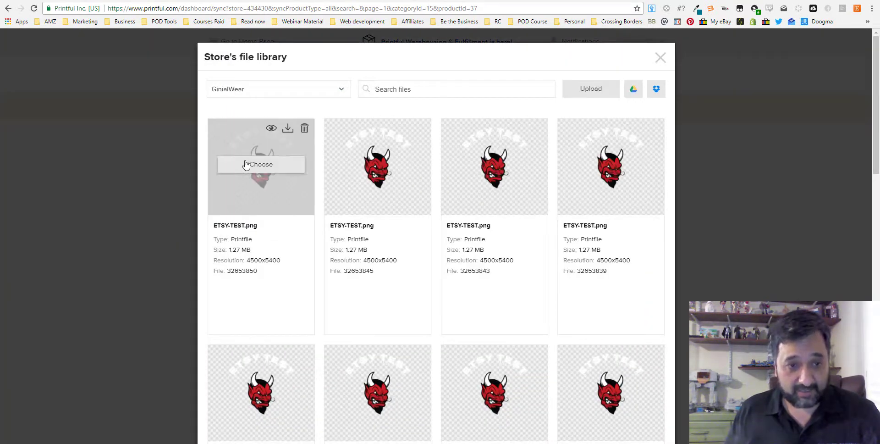
click(246, 166)
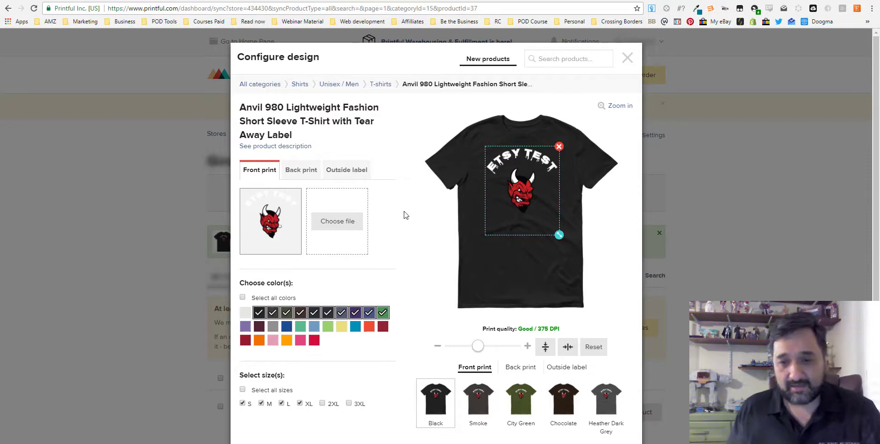
scroll(422, 206, down, 1)
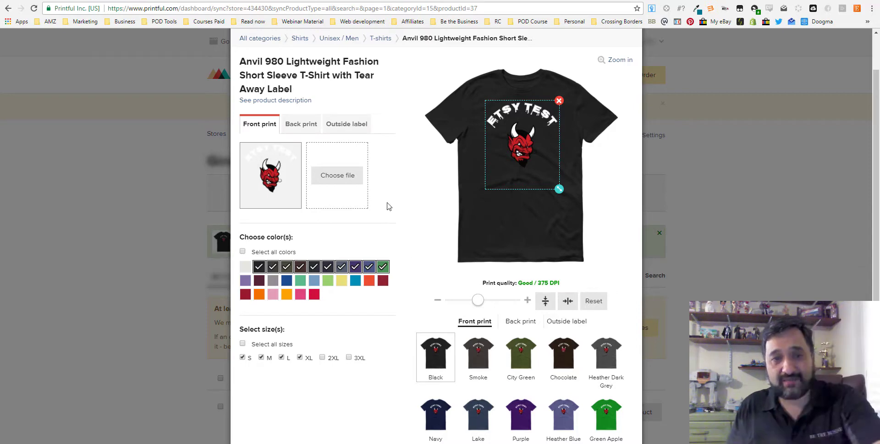
scroll(510, 193, down, 2)
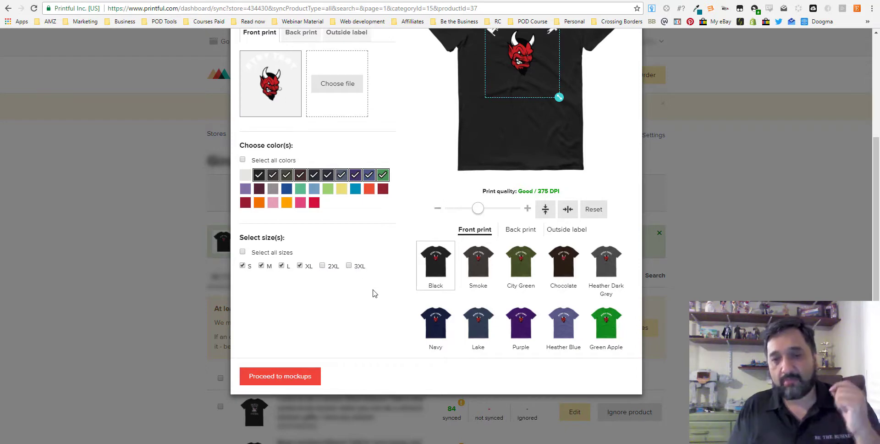
scroll(373, 291, up, 1)
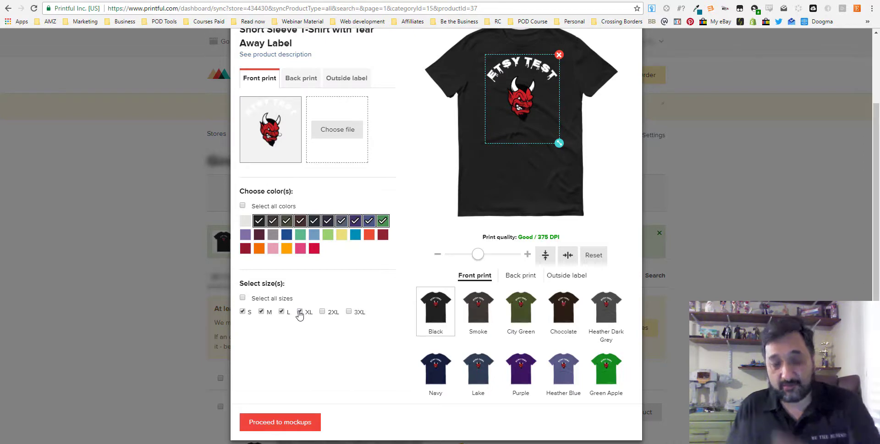
click(281, 421)
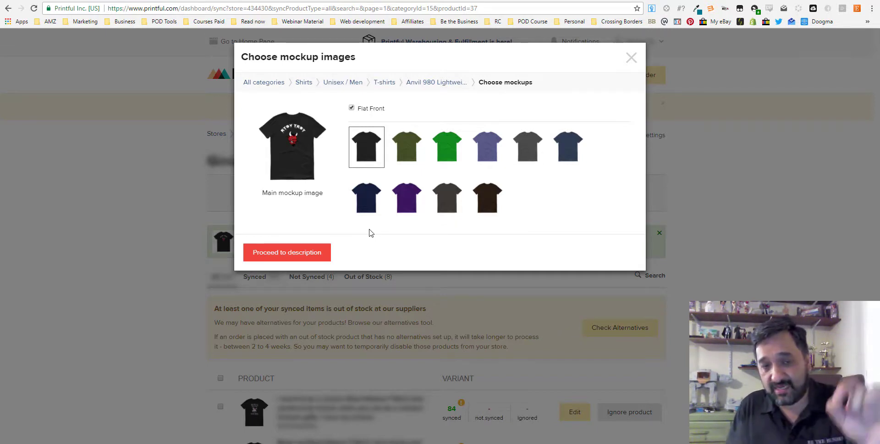
- Select the Flat Front mockup images and proceed to the product description
click(352, 108)
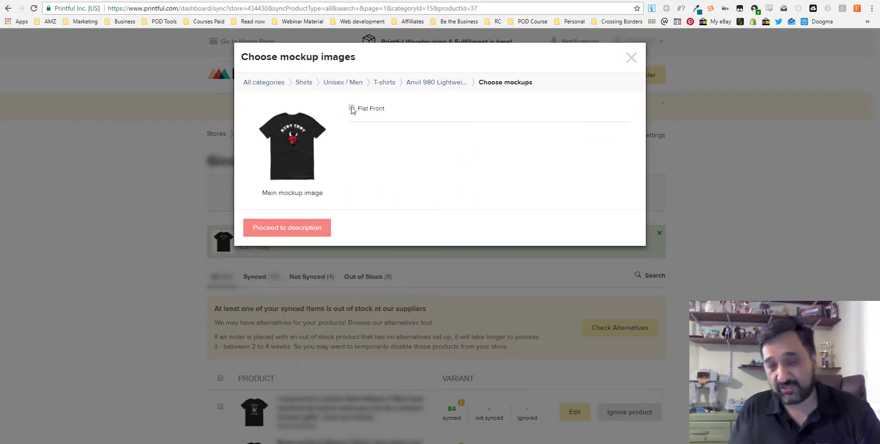
click(351, 108)
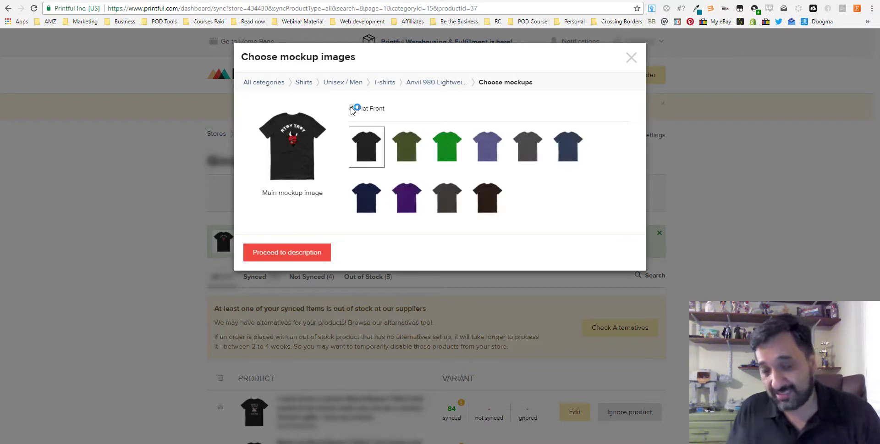
click(287, 253)
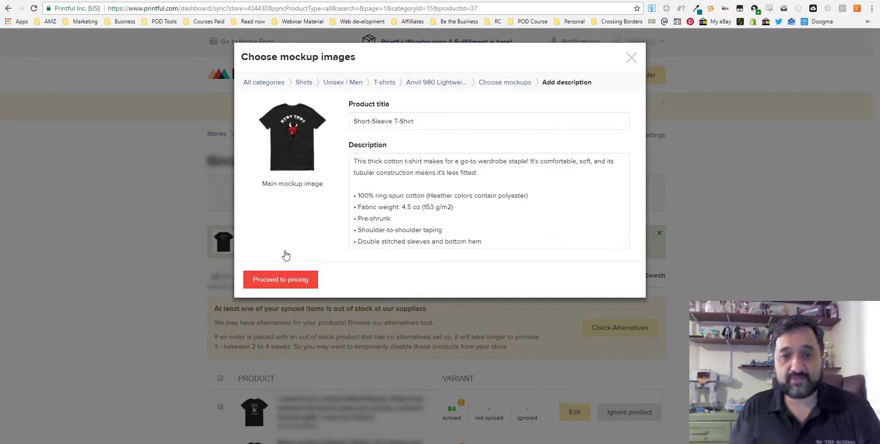
- Replace the product title with "Etsy shirt, Devil fun times I like my shirt,"
drag(421, 121, 264, 146)
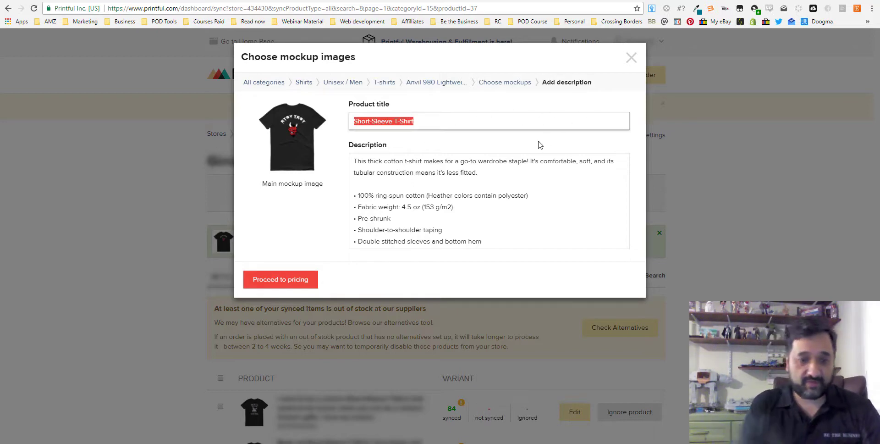
text(Etsy s)
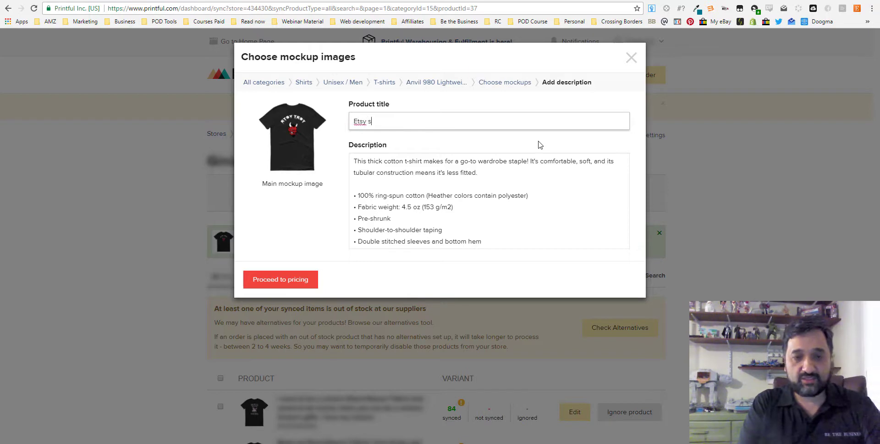
text(hirt, Dei)
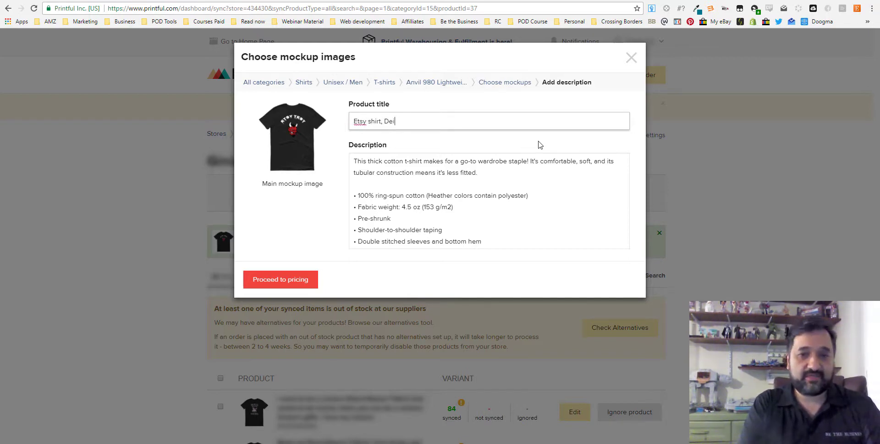
key(BackSpace)
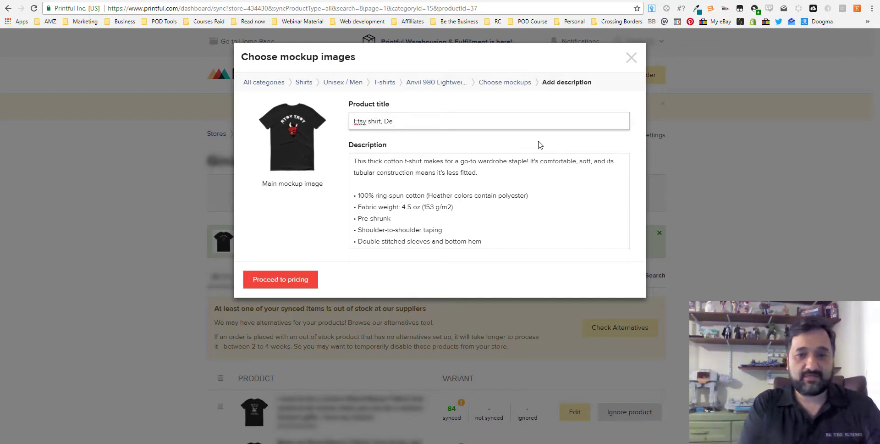
text(vil funn)
key(BackSpace)
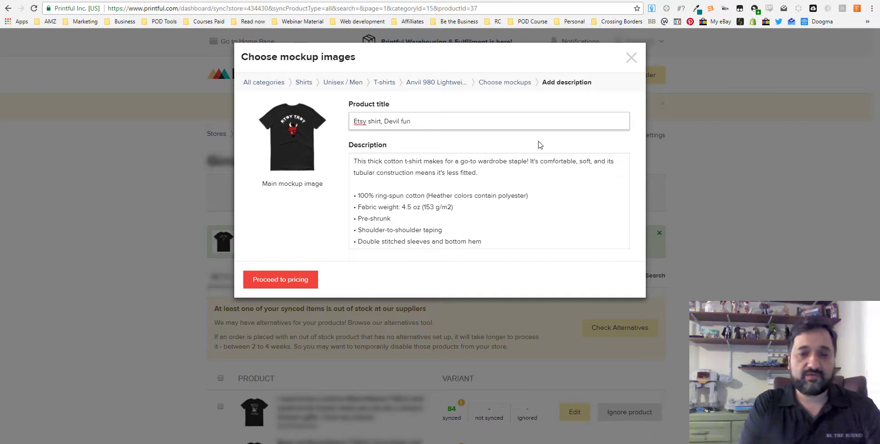
text(times)
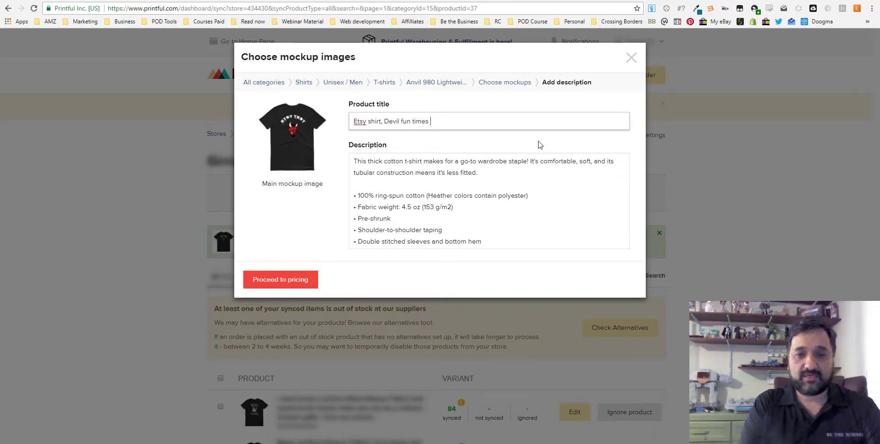
text(, I like m)
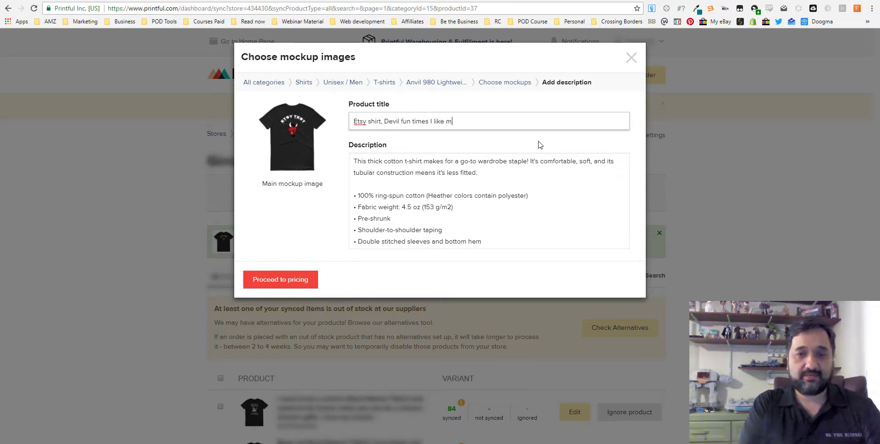
text(y shirt, )
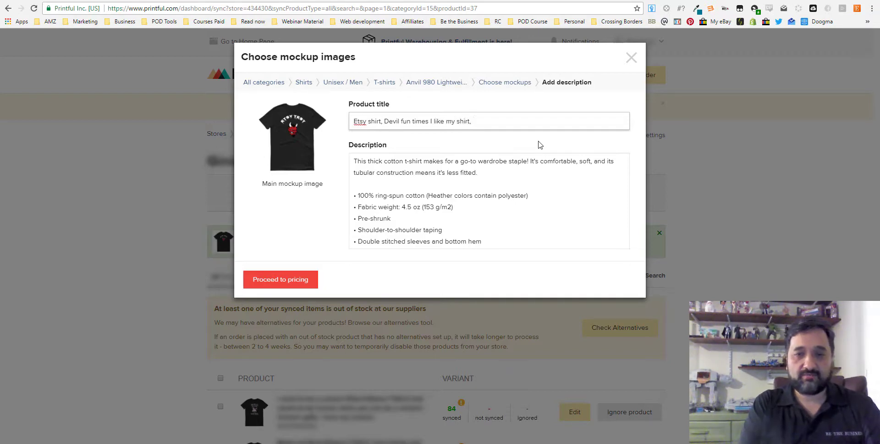
- Extend the product title with "perfect gift for evils, gotta love satan,"
text(perfect fg)
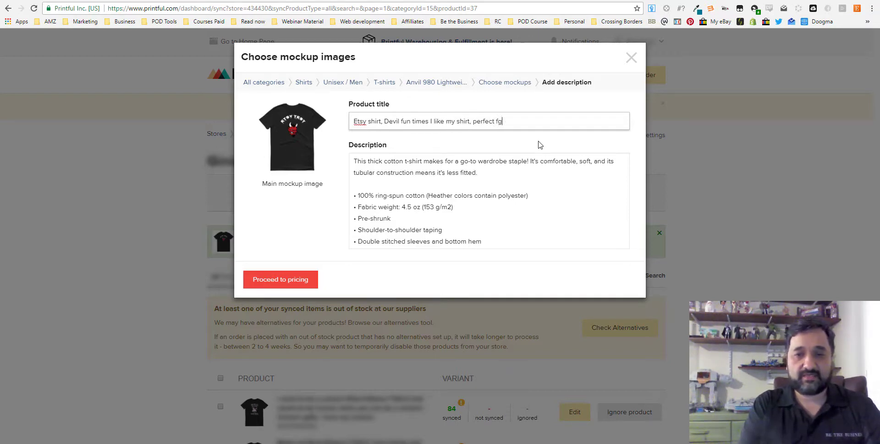
key(BackSpace)
key(BackSpace)
text(gift for)
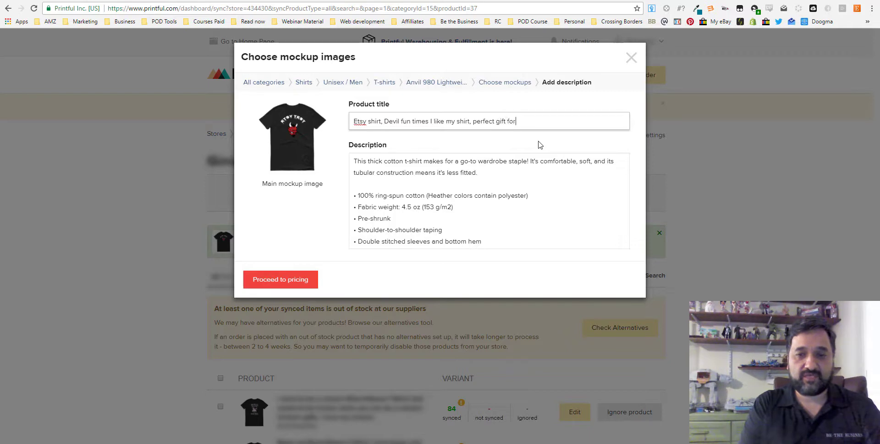
text( evils)
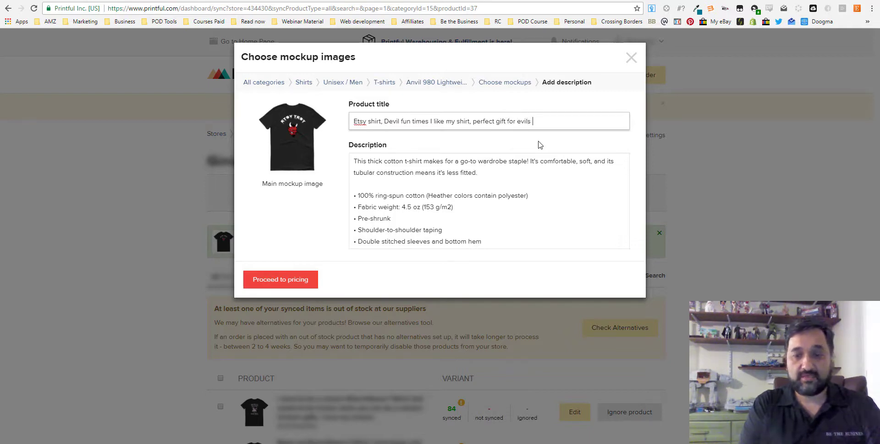
text(, goo)
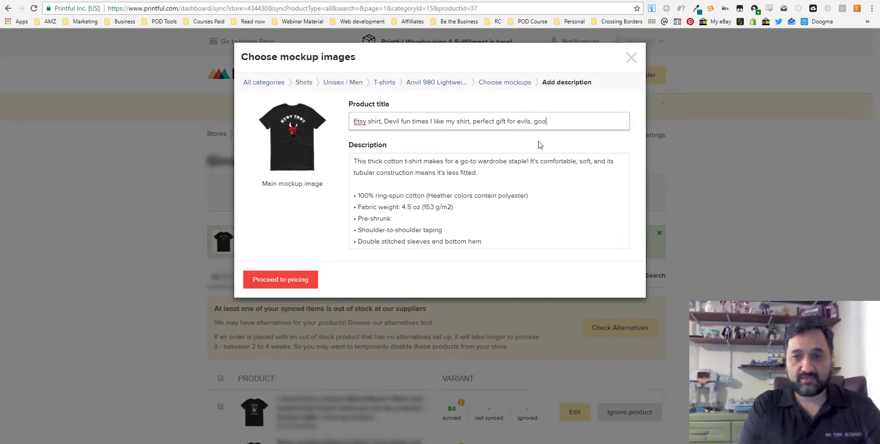
key(BackSpace)
text(tta love )
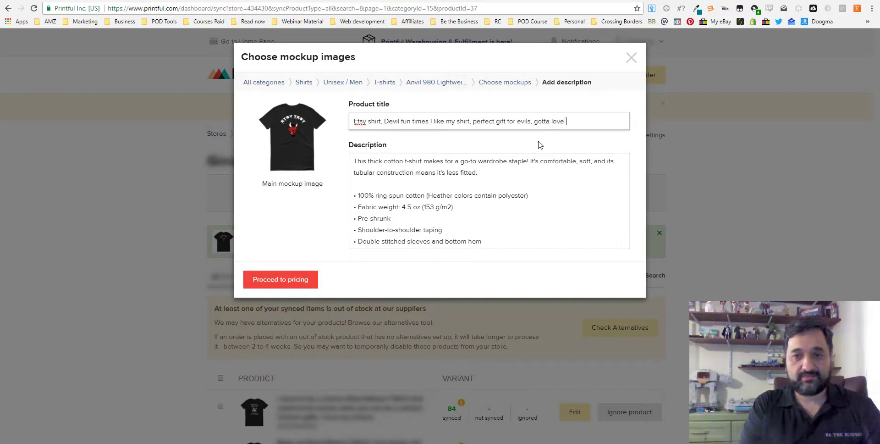
text(satan, )
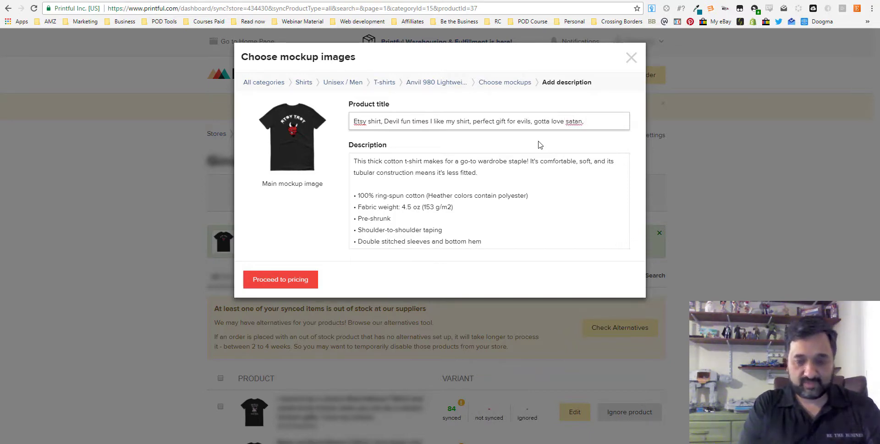
- Finish the product title with "its halloween, hakuna matata, what a wonderful place, means no worries for the rest of the day. buy it now."
text( its ha)
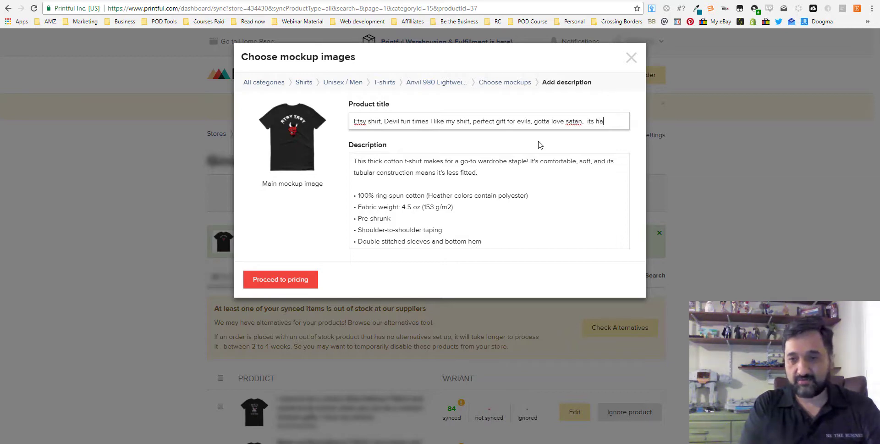
text(lloween, ha)
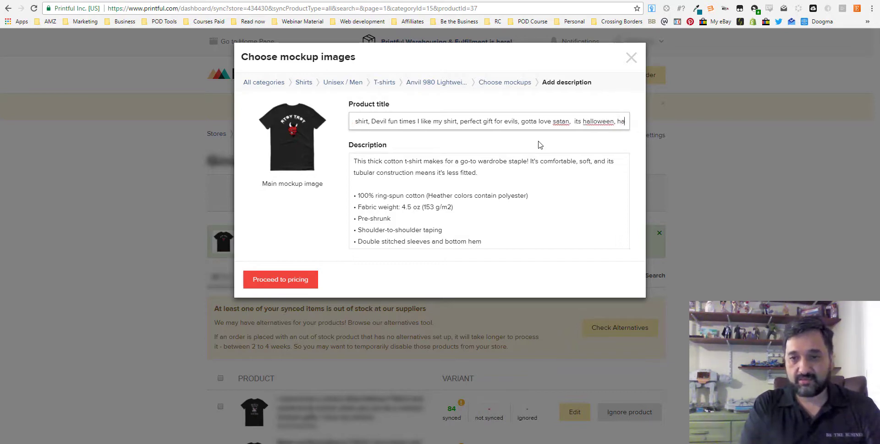
text(kuna matata. )
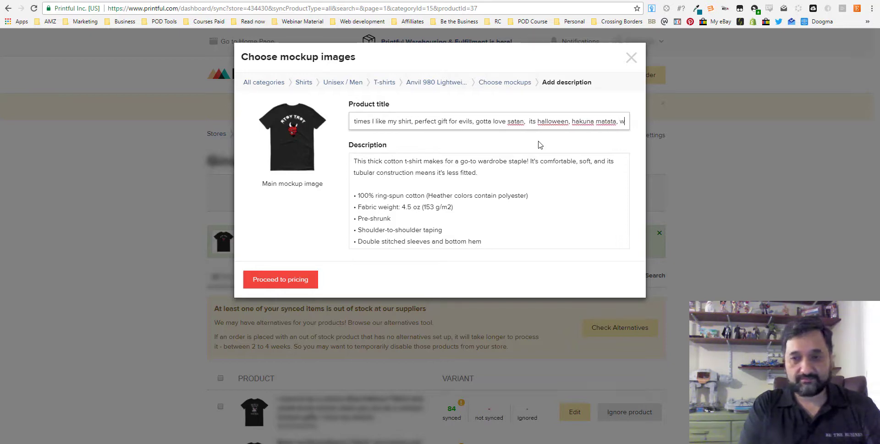
text(what a wonder)
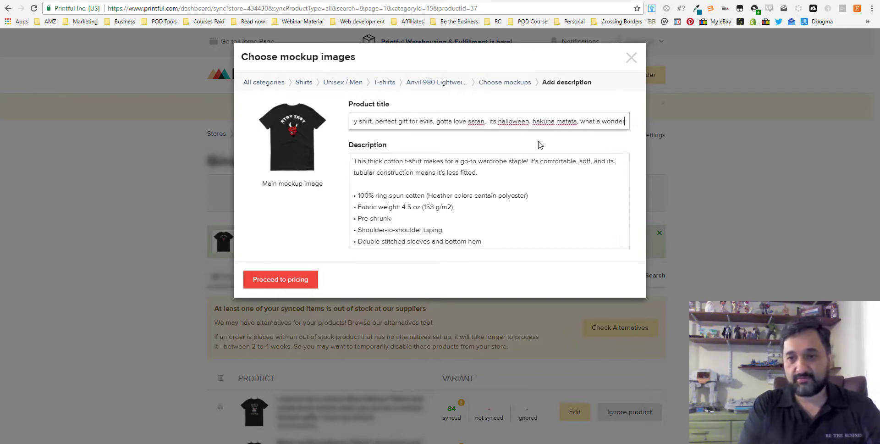
text(ful place,)
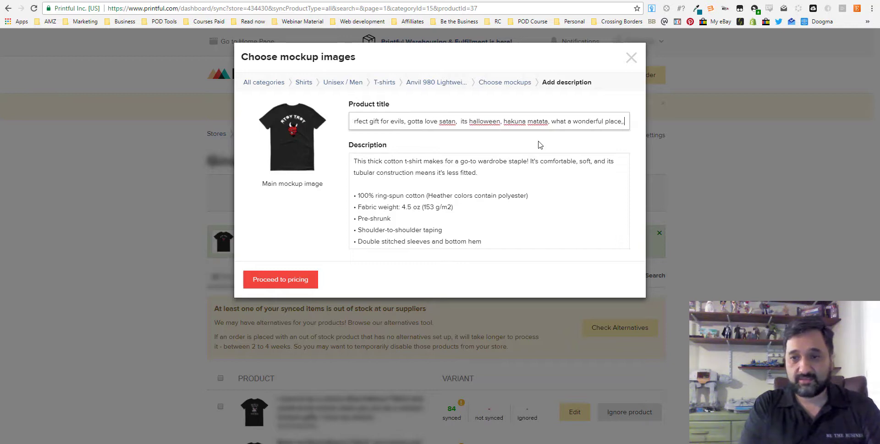
text(..)
text(ans )
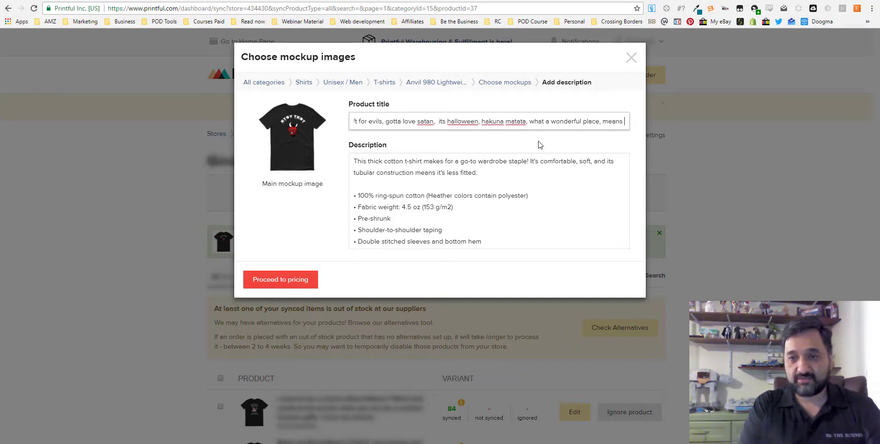
text(no worr)
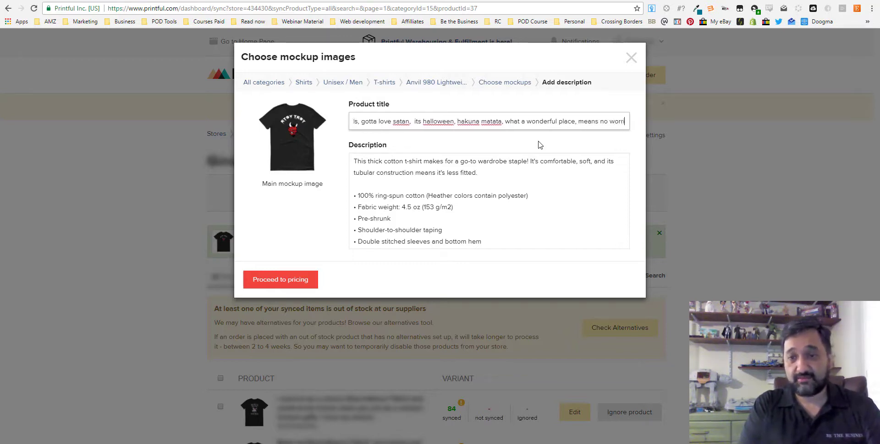
text(ies for the rest of the day.  buy)
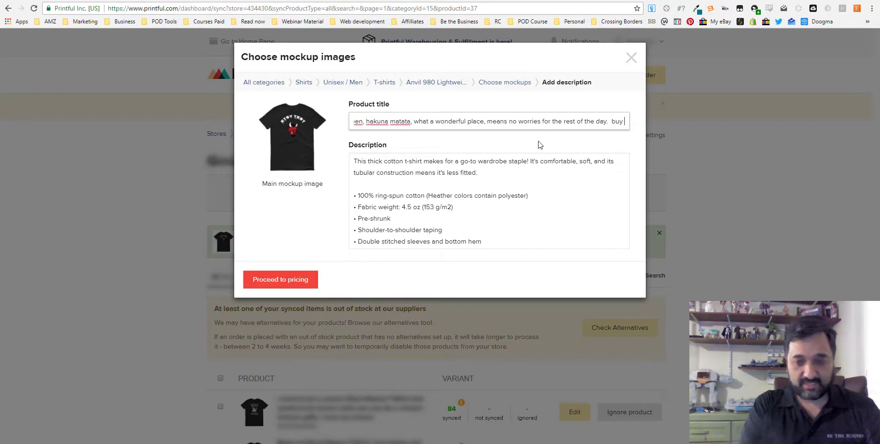
text( it now.)
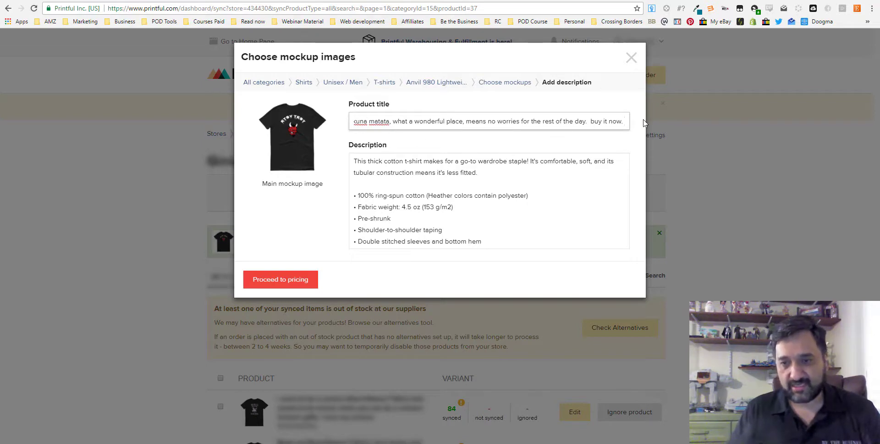
text(bbbbbb)
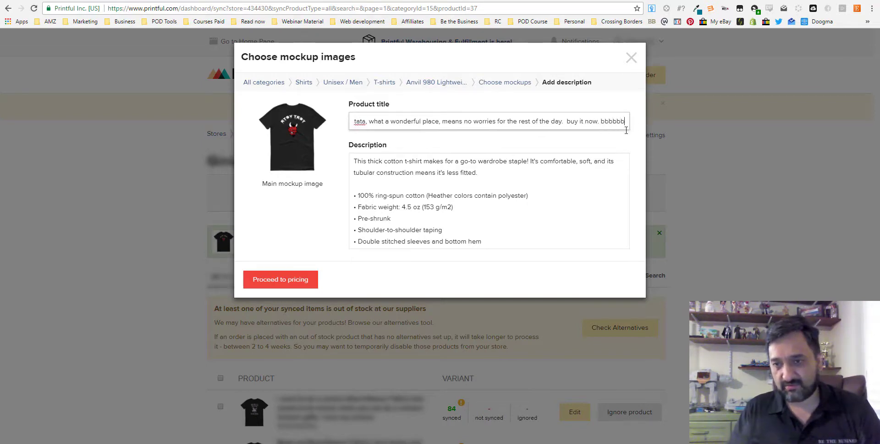
text(bbbbbbbbbbbbbbbbbbbbbbbbbbbbbbbbbbbbbbbbbbbbbbbb)
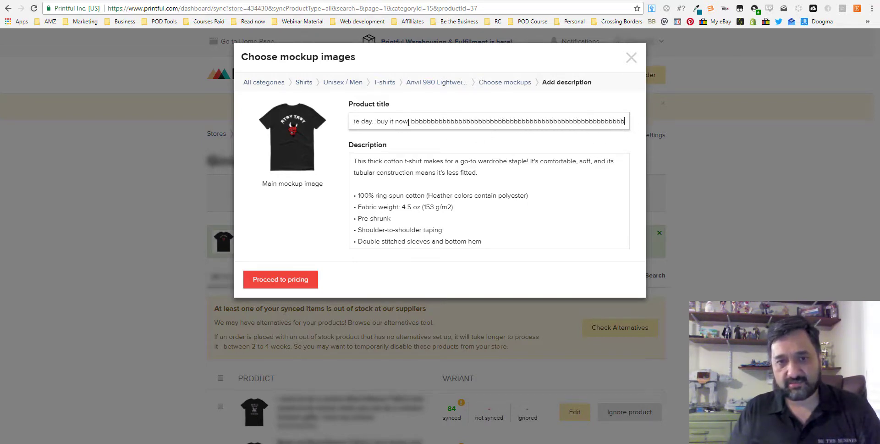
drag(408, 121, 774, 140)
key(BackSpace)
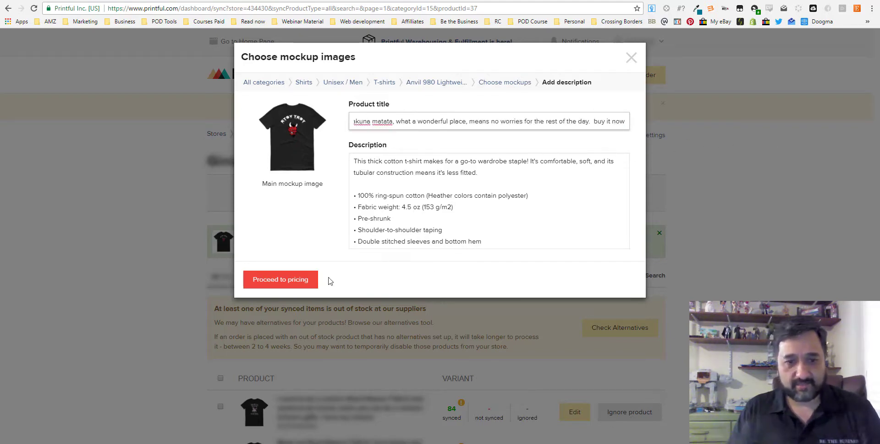
- Set the profit for sizes S–XL to $10.50 on the pricing page and submit the product to the store
click(270, 280)
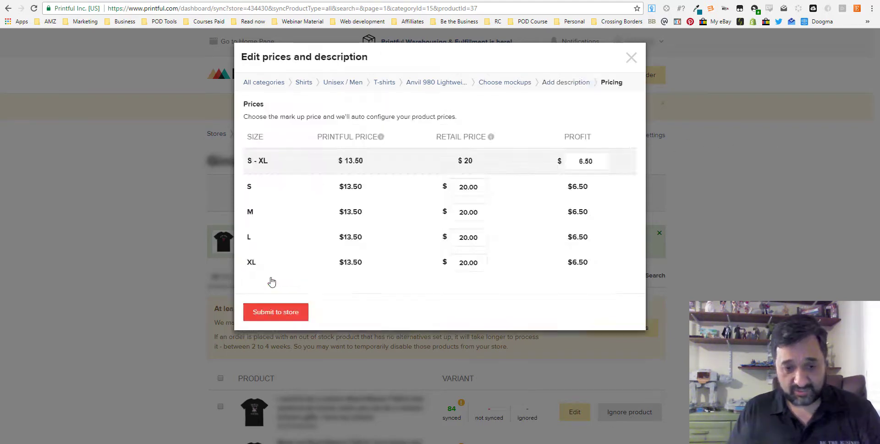
double_click(585, 161)
text(10)
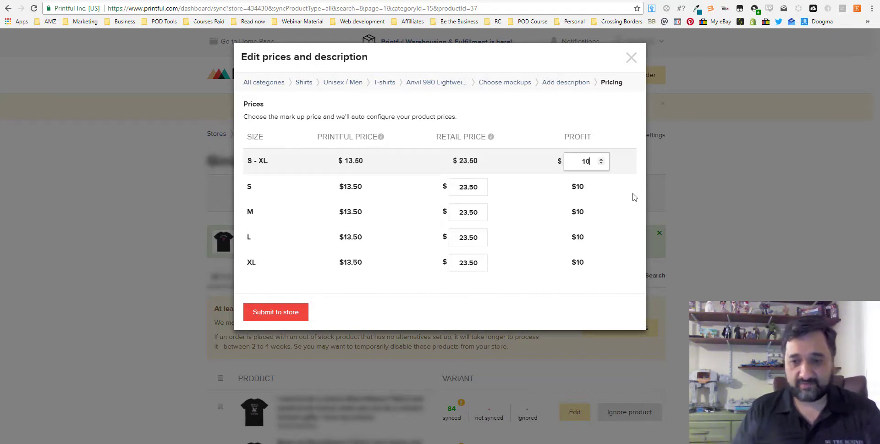
text(.50)
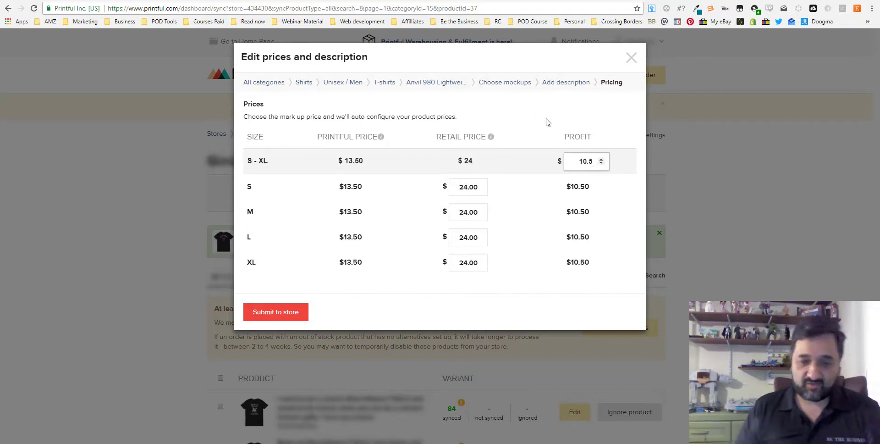
click(489, 184)
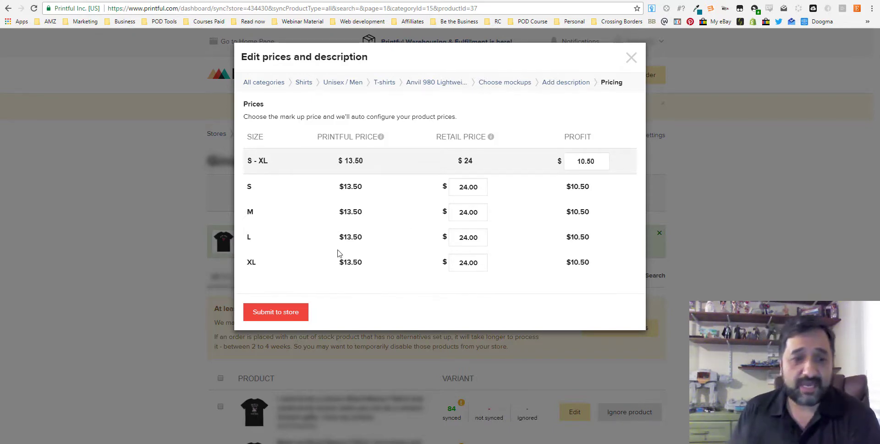
click(278, 312)
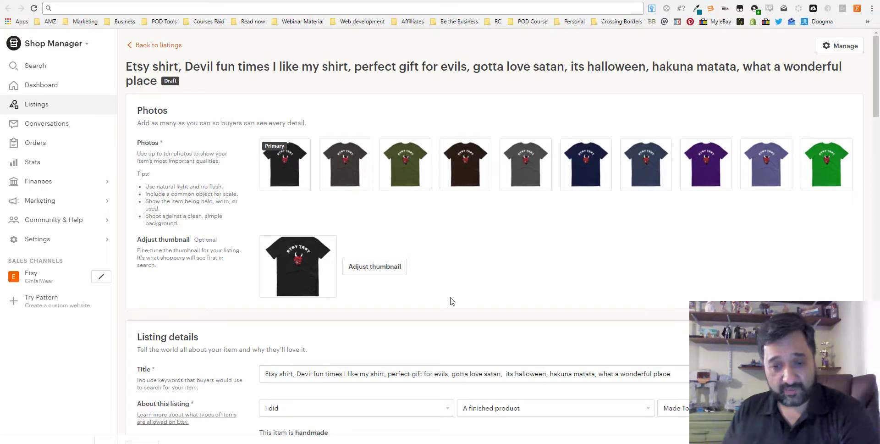
- In the shirt's draft listing in Etsy Shop Manager, fill in the tags automatically with the browser's Etsy tag extension
click(681, 373)
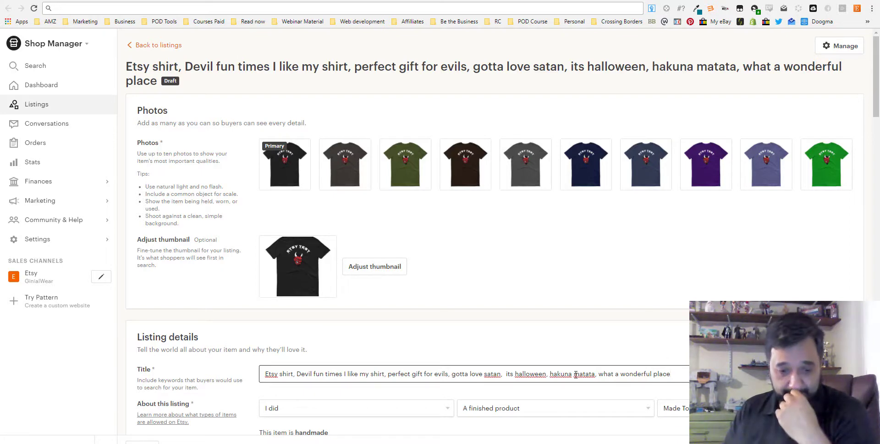
scroll(576, 374, down, 1)
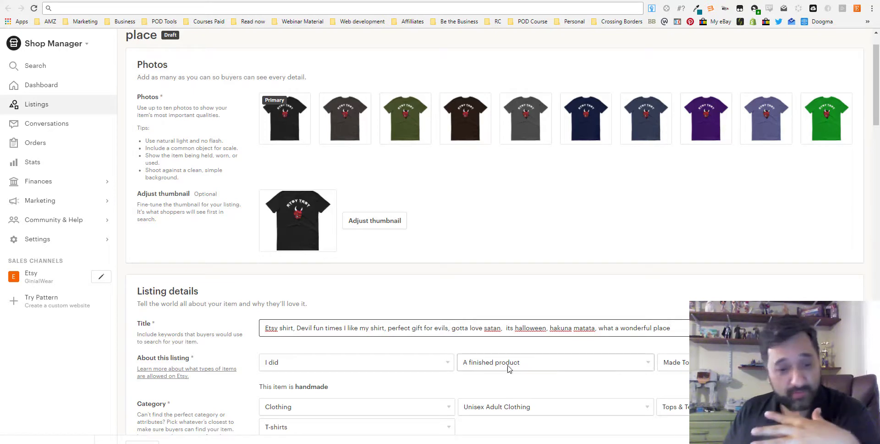
scroll(481, 367, down, 4)
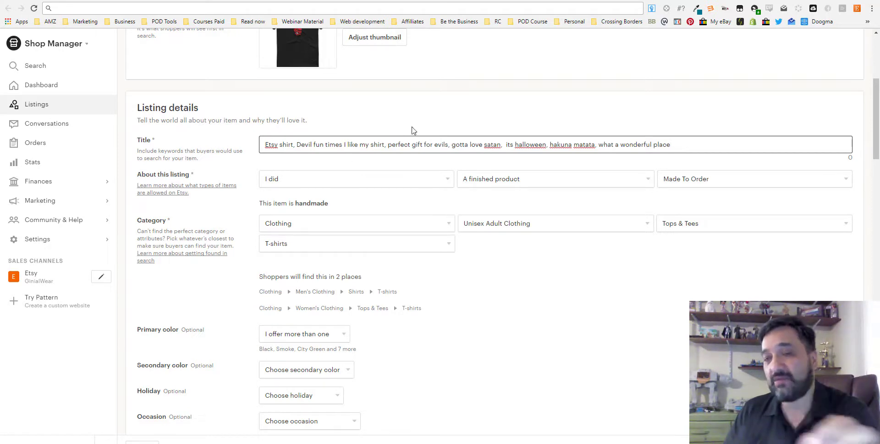
scroll(545, 202, down, 5)
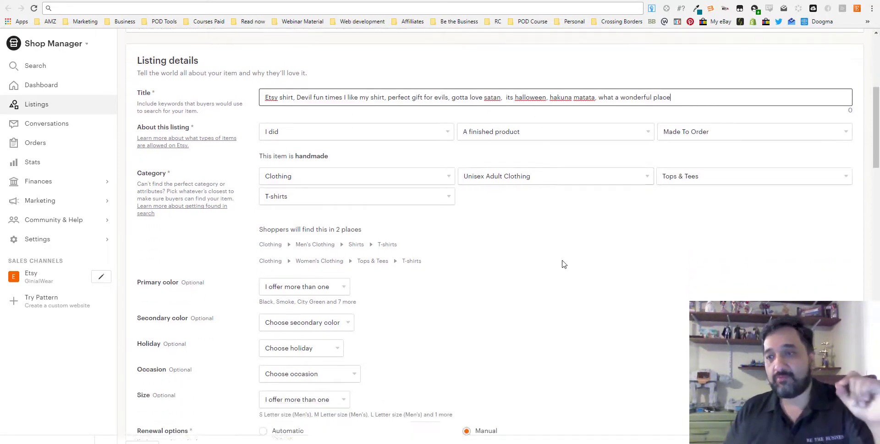
scroll(563, 254, down, 6)
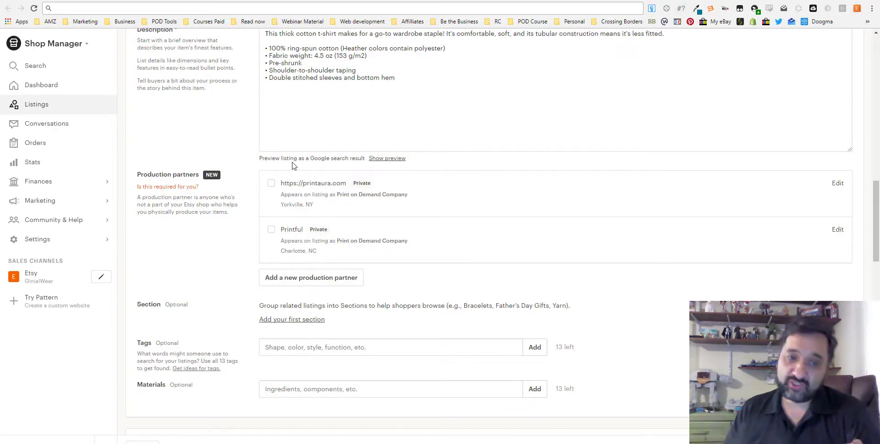
click(857, 10)
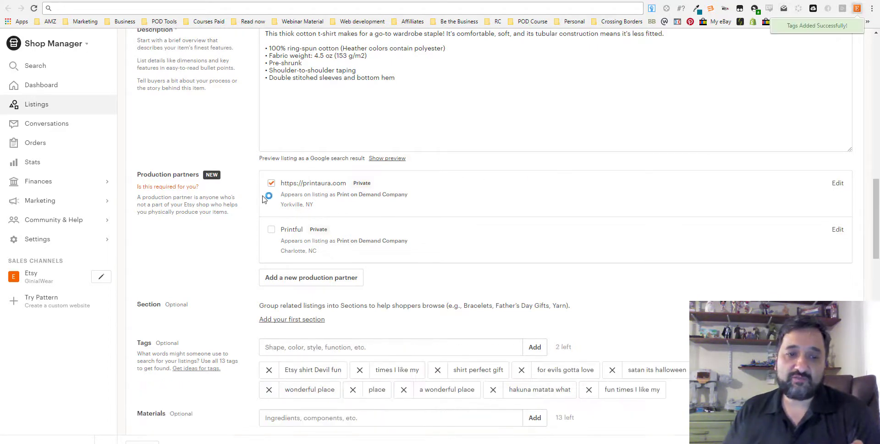
- Set Printful as the listing's only production partner, leaving printaura.com deselected
click(271, 183)
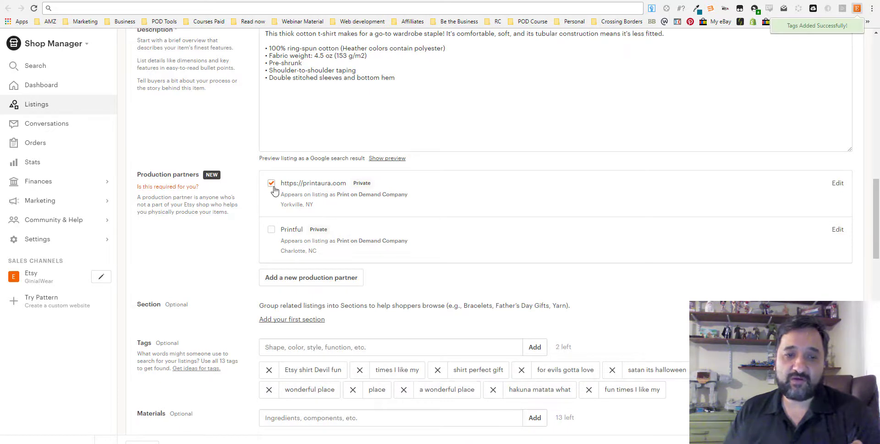
click(271, 229)
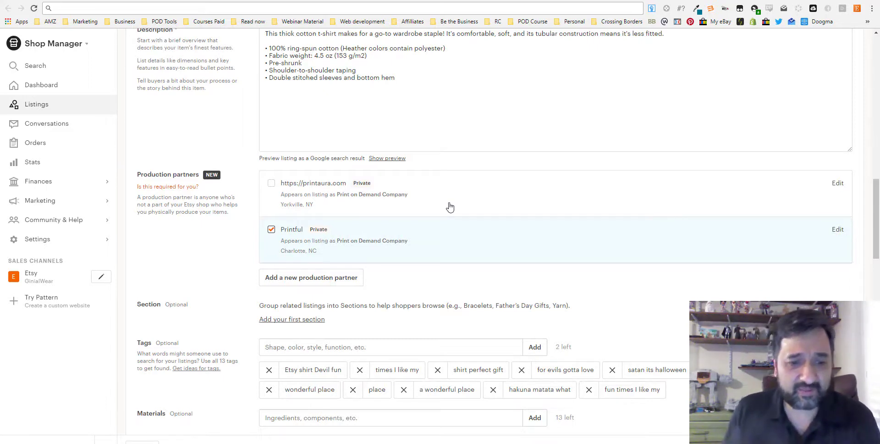
scroll(428, 199, down, 2)
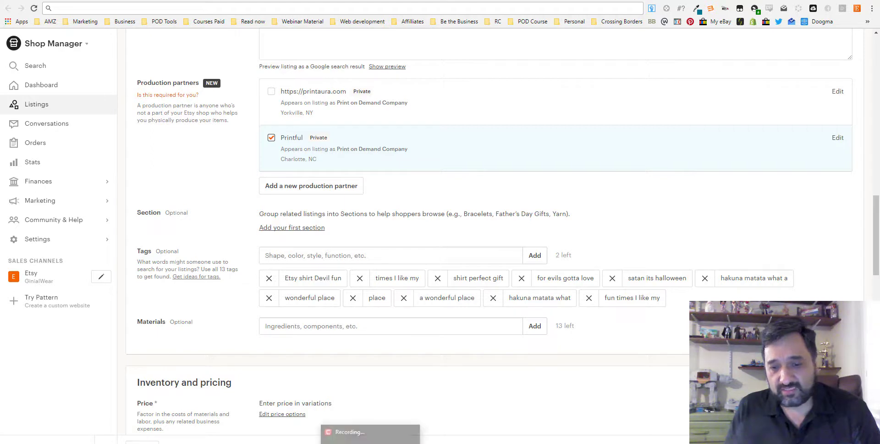
click(614, 413)
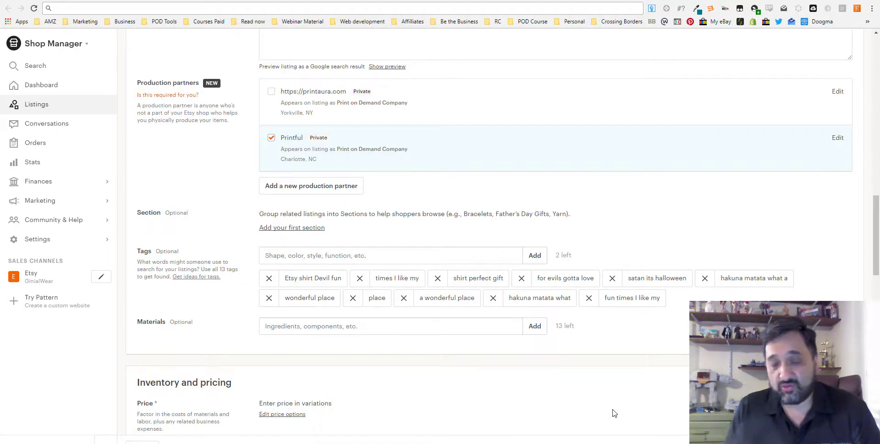